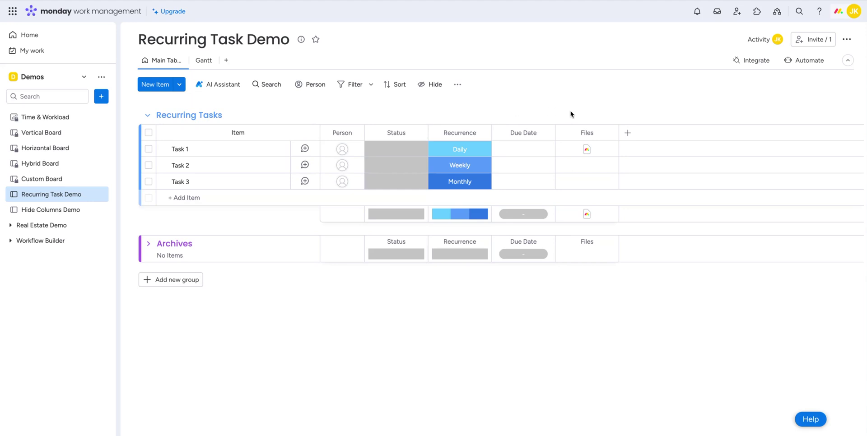
Step: Start the recurring 'Every time period create an item' automation template and set it to repeat monthly
left_click(807, 61)
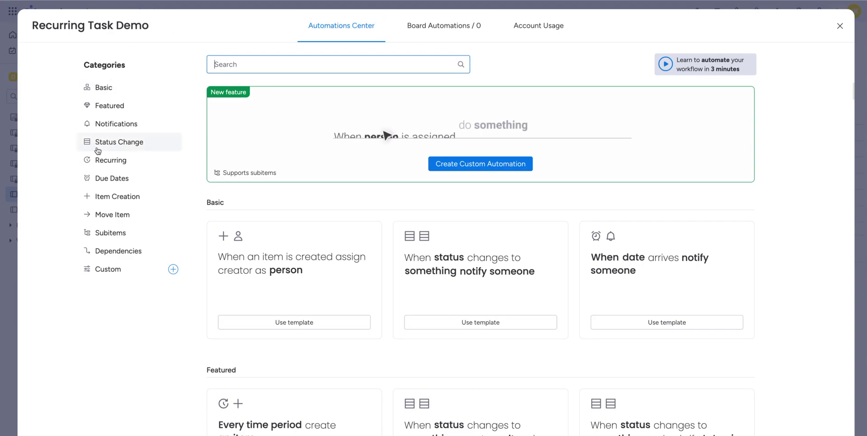
left_click(112, 162)
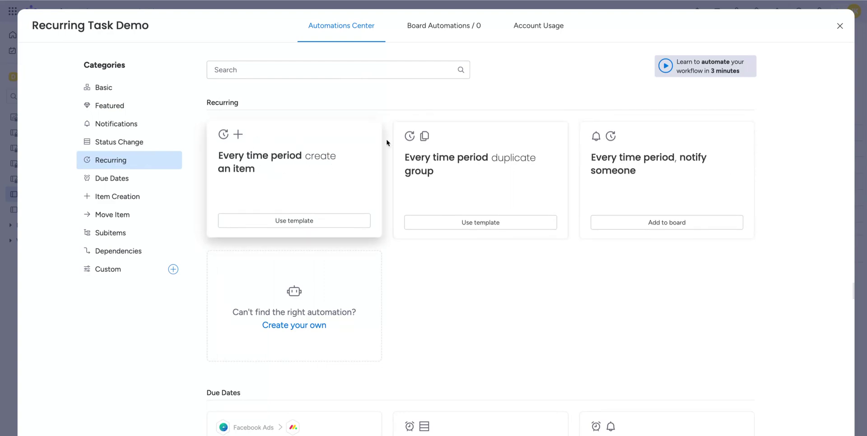
left_click(271, 171)
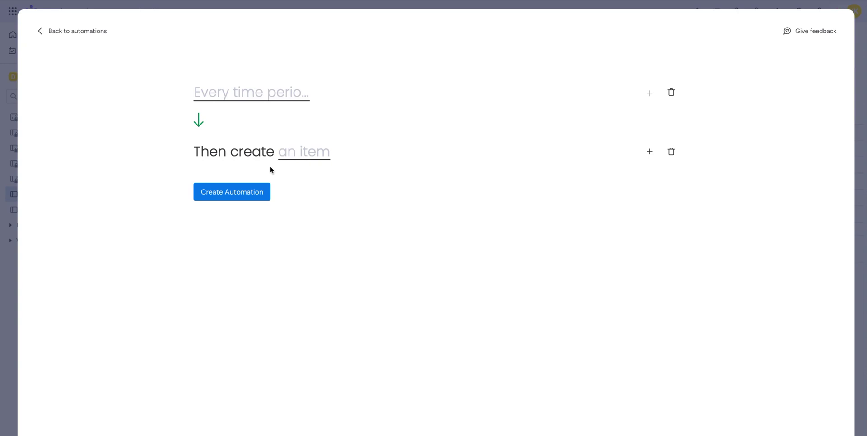
left_click(247, 99)
left_click(326, 111)
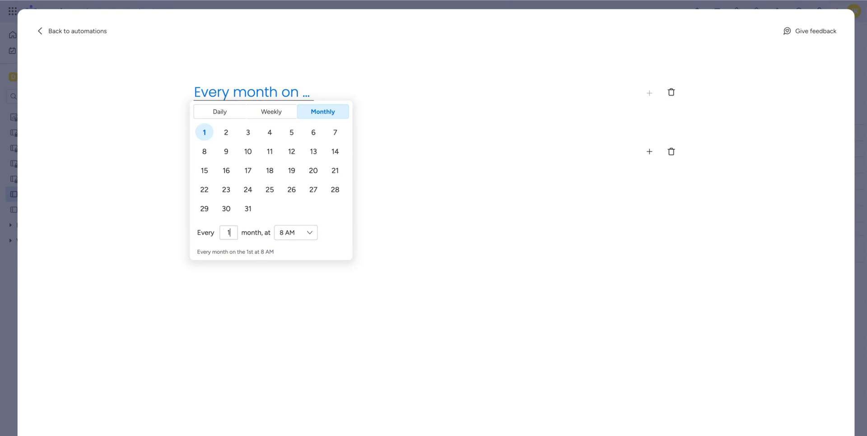
left_click(382, 254)
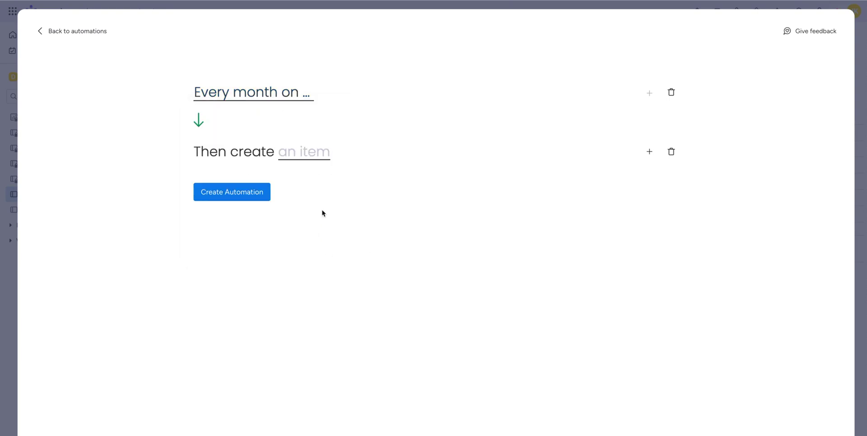
Step: Name the item the automation creates 'Task 1'
left_click(309, 158)
left_click(394, 175)
type("Task 1")
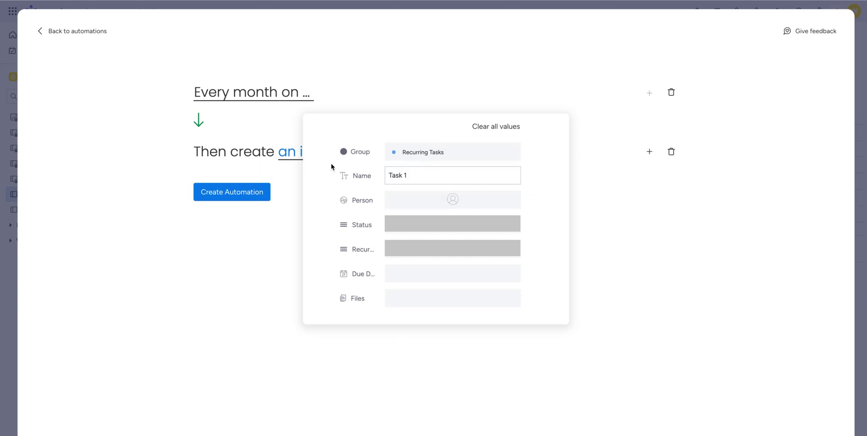
left_click(335, 215)
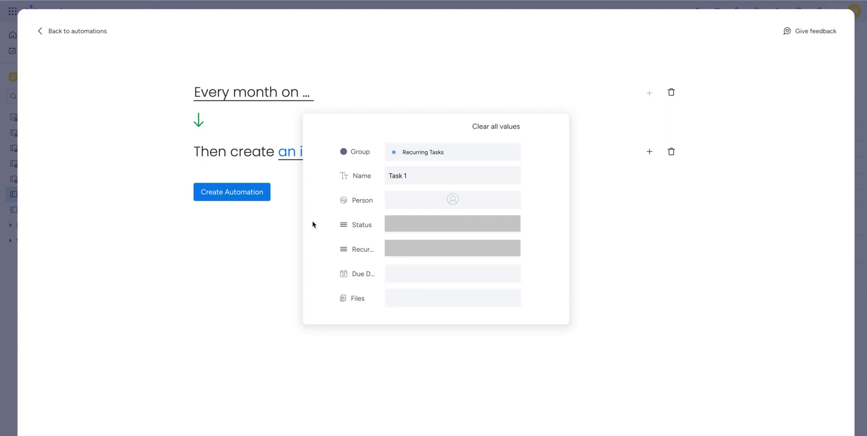
Step: Set the new item's Due Date to Oct 20 and close its values panel
left_click(398, 280)
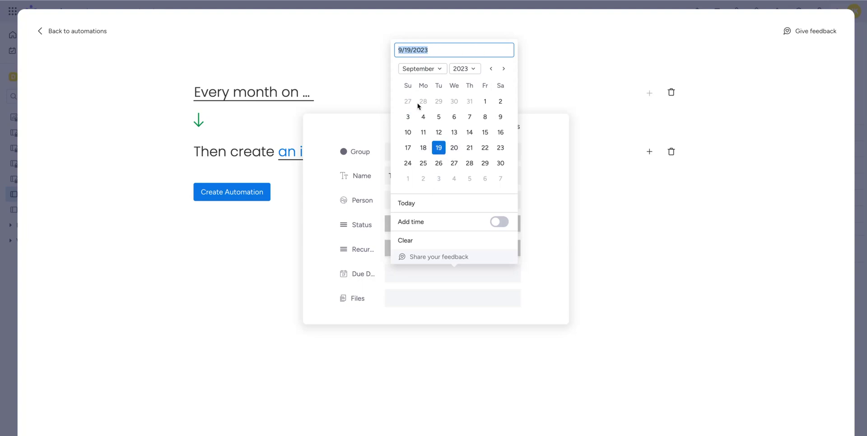
left_click(504, 69)
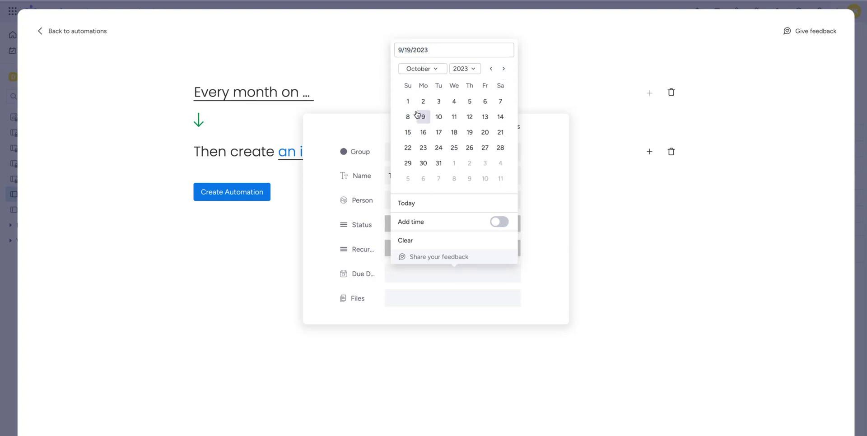
left_click(483, 133)
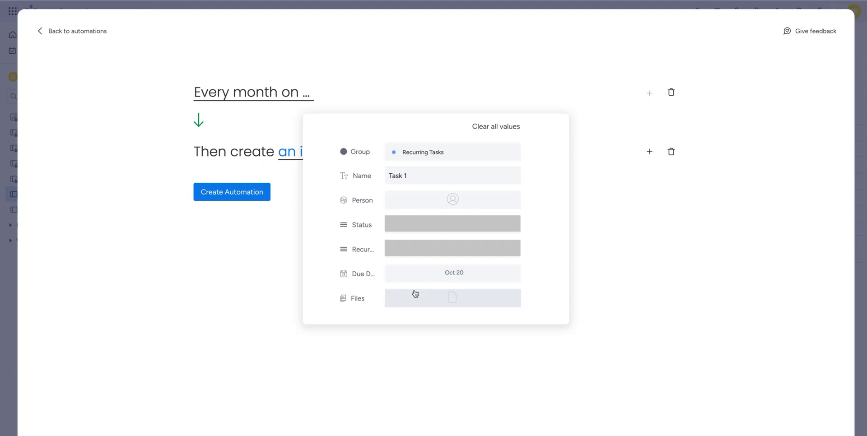
left_click(600, 242)
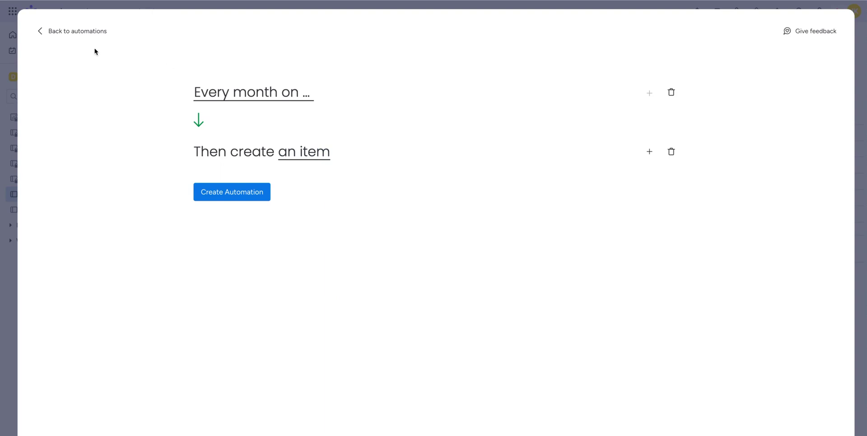
Step: Discard the unsaved automation and close the Automations Center to return to the board
left_click(72, 32)
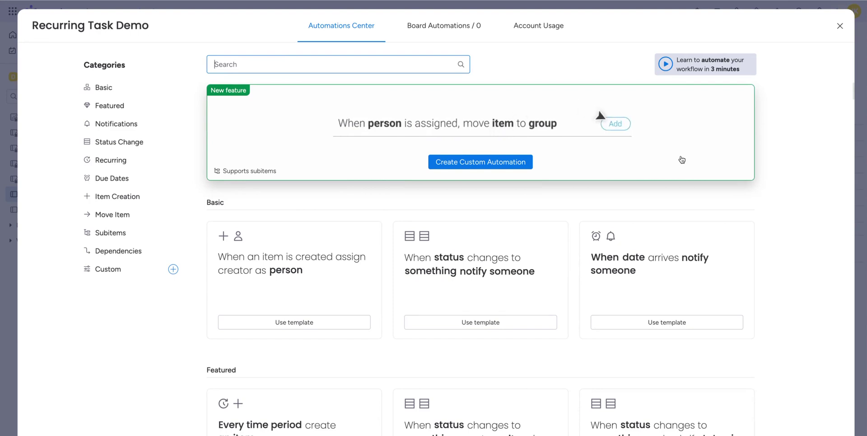
left_click(840, 28)
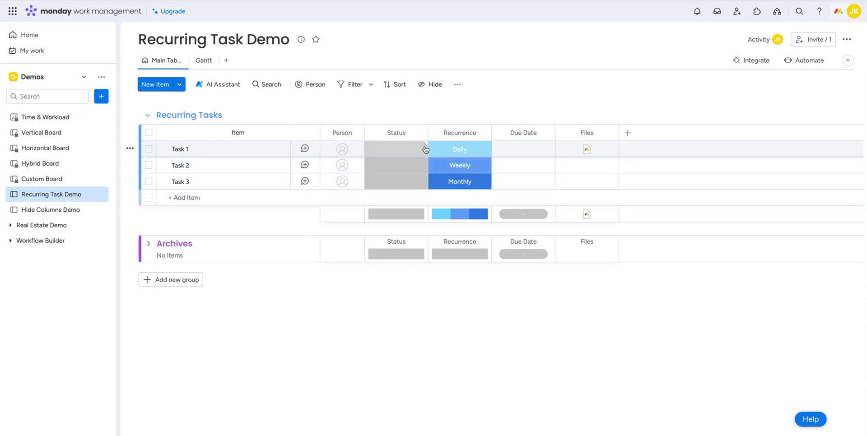
Step: Look over Task 1's Status labels and Recurrence options
left_click(387, 152)
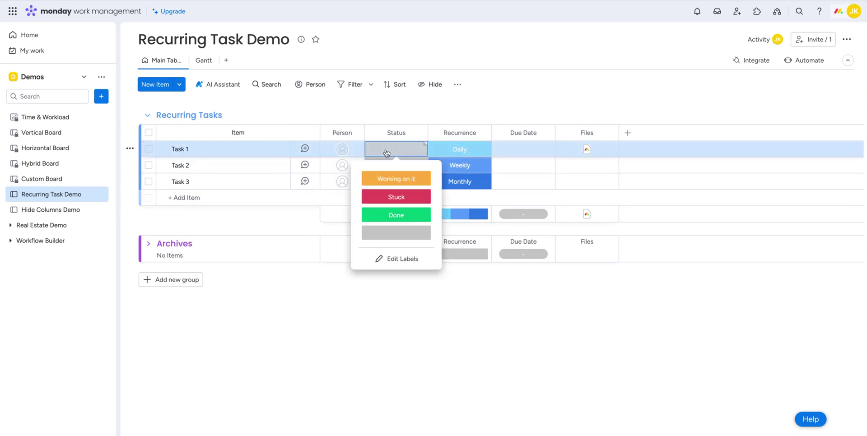
left_click(467, 156)
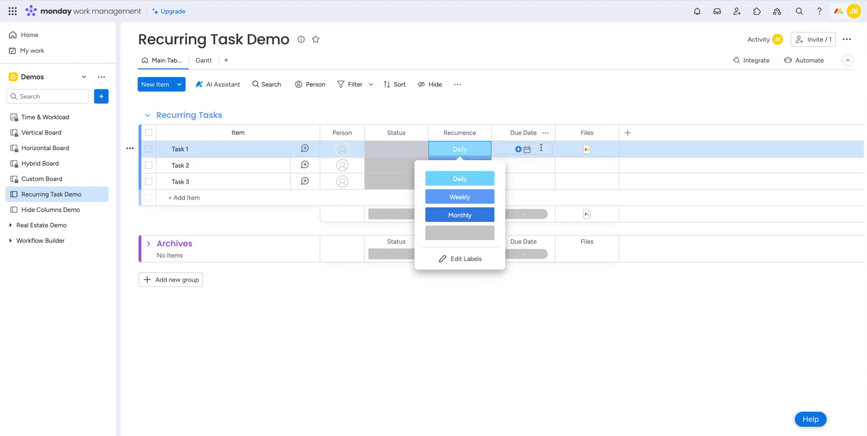
left_click(404, 149)
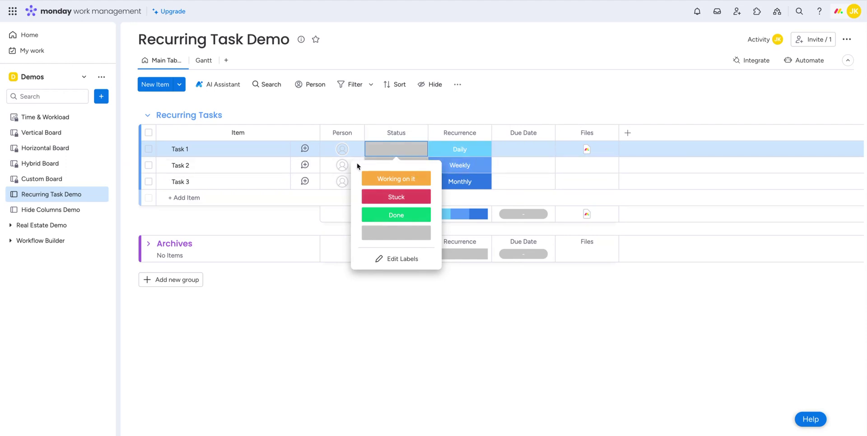
left_click(475, 150)
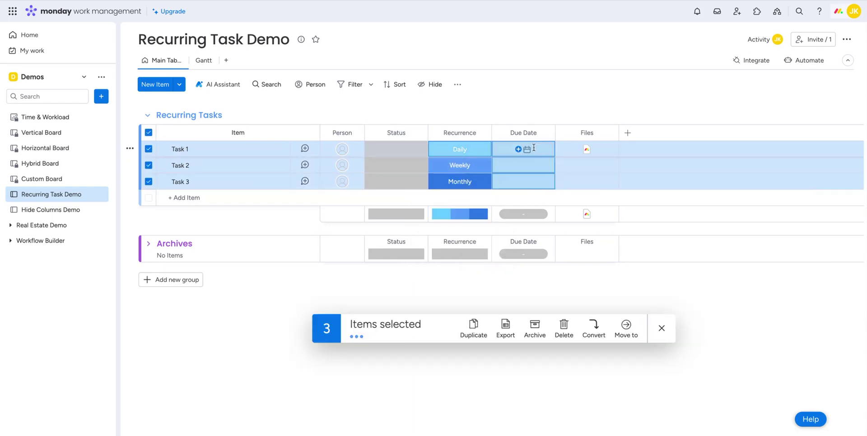
Step: Set Oct 1 as the Due Date for all three selected tasks, then clear the selection
left_click(534, 148)
left_click(574, 187)
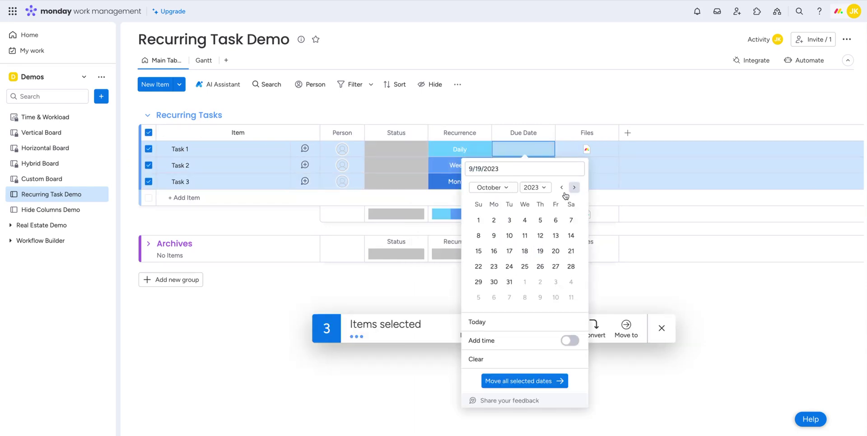
left_click(478, 220)
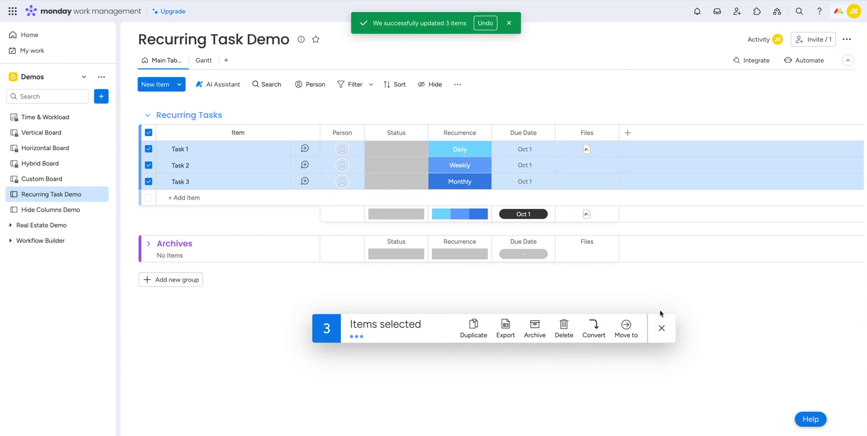
left_click(662, 328)
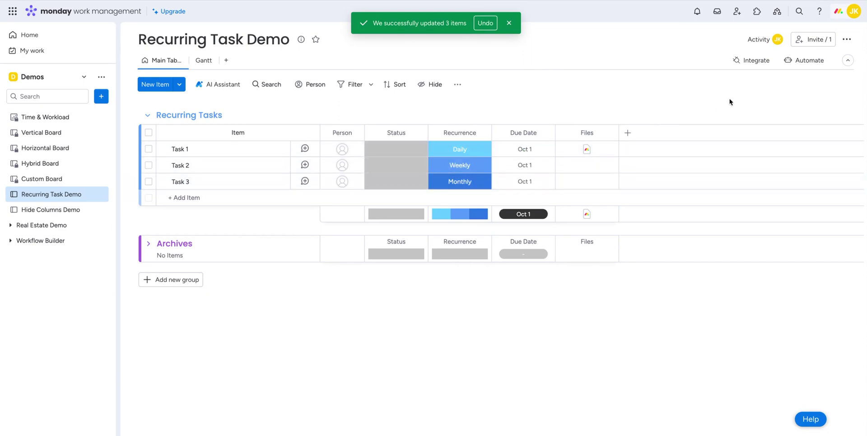
Step: Begin a custom automation triggered when Status changes to Done
left_click(806, 60)
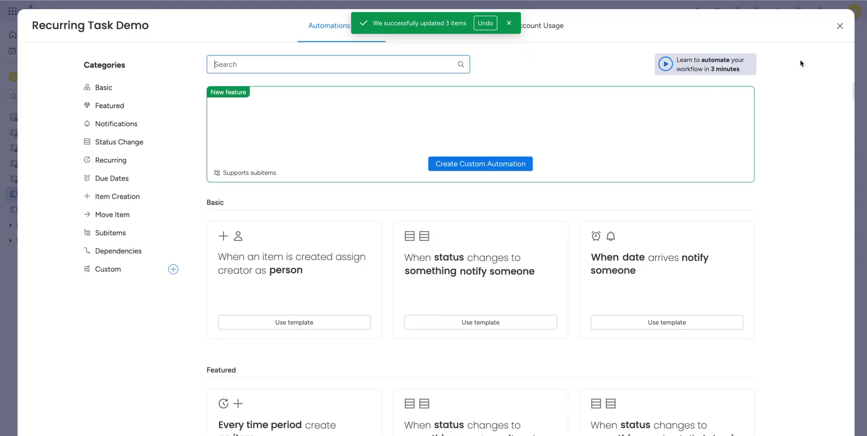
left_click(475, 163)
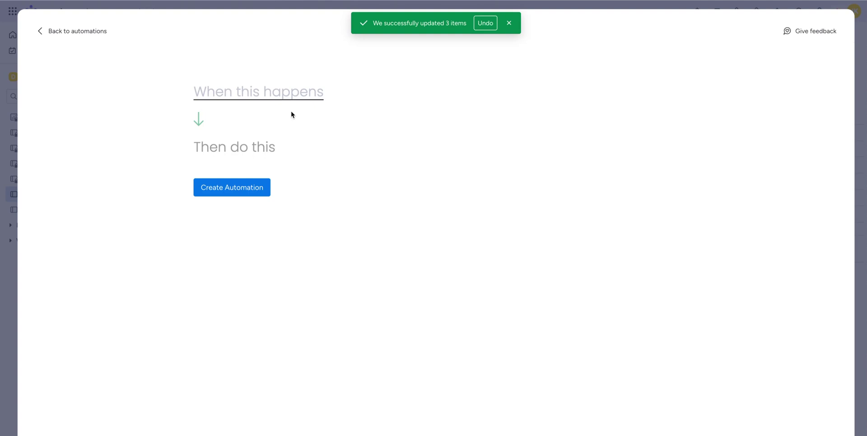
left_click(252, 99)
left_click(226, 145)
left_click(269, 104)
left_click(258, 94)
left_click(259, 122)
left_click(405, 97)
left_click(390, 181)
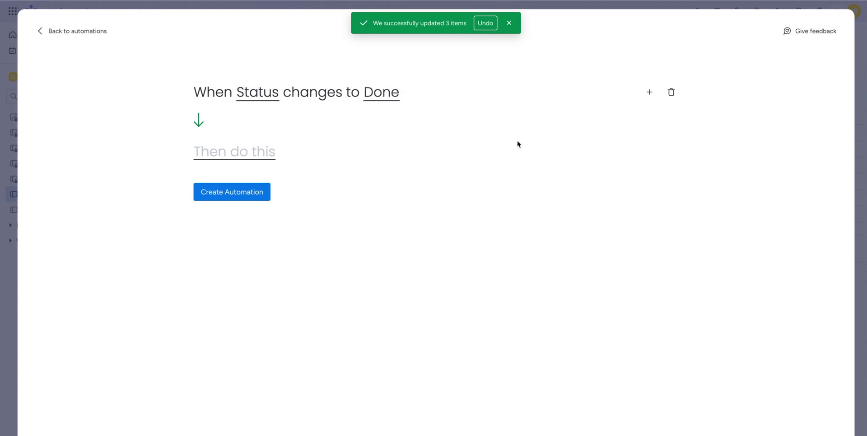
Step: Add a condition requiring Recurrence to be Daily
left_click(650, 93)
left_click(223, 183)
left_click(298, 116)
left_click(290, 162)
left_click(393, 116)
left_click(391, 151)
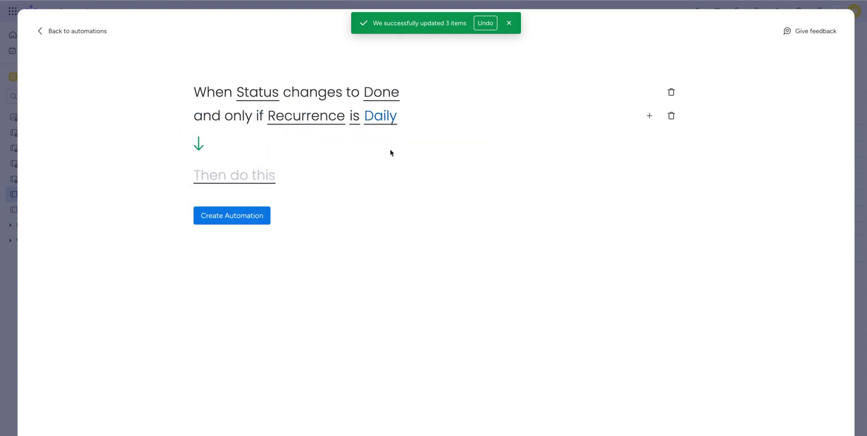
Step: Add a push date action moving Due Date forward by 1 day
left_click(222, 183)
type("push")
left_click(228, 227)
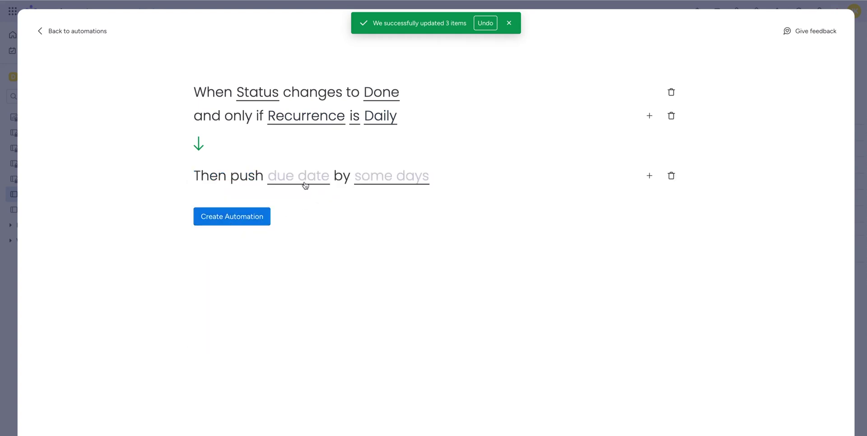
left_click(304, 184)
left_click(291, 210)
left_click(393, 182)
type("1")
left_click(464, 210)
Step: Add a second action setting Status to Working on it, and create the automation
left_click(649, 176)
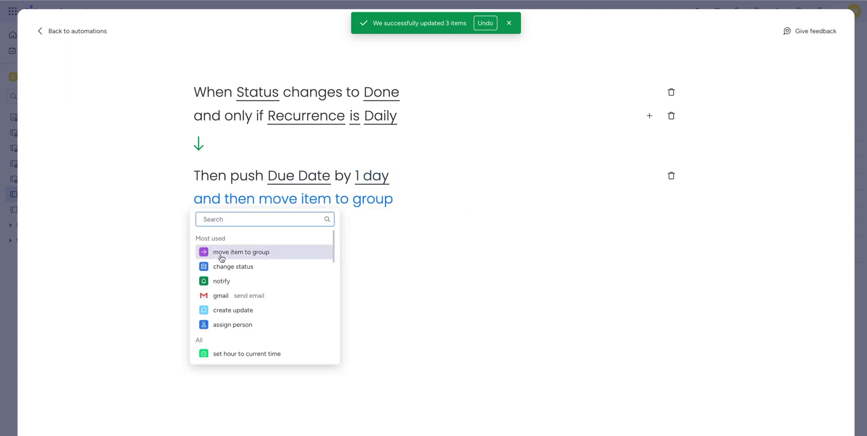
left_click(216, 268)
left_click(305, 206)
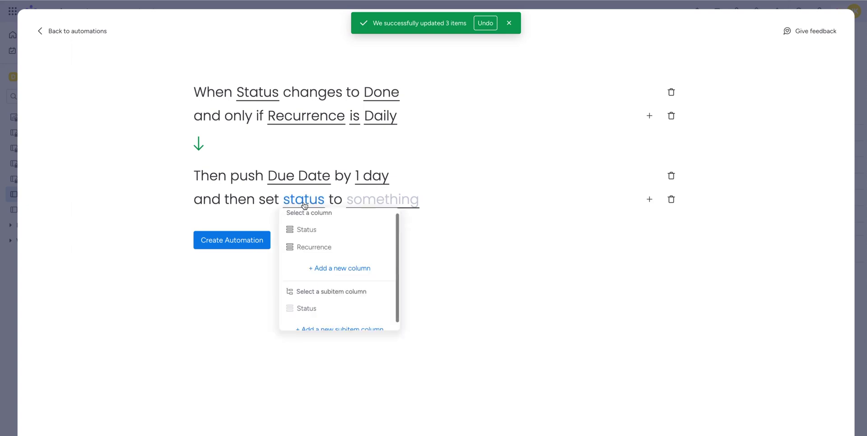
left_click(303, 230)
left_click(382, 202)
left_click(383, 235)
left_click(251, 247)
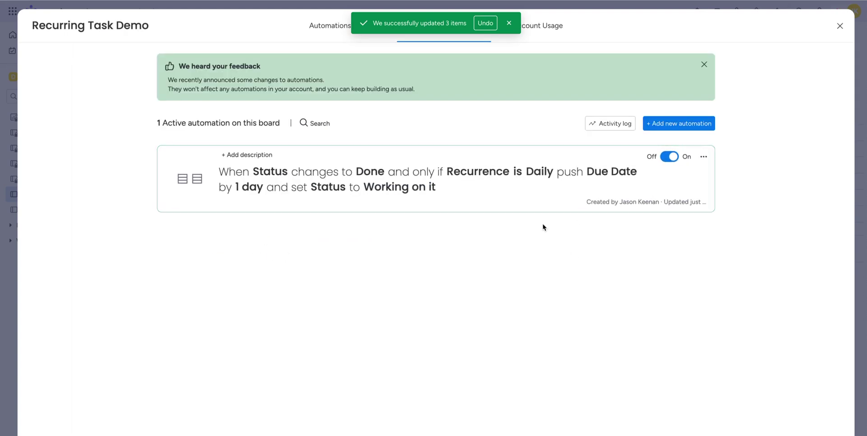
Step: Duplicate the Daily automation into a Weekly version that pushes Due Date by 1 week
left_click(840, 25)
left_click(805, 60)
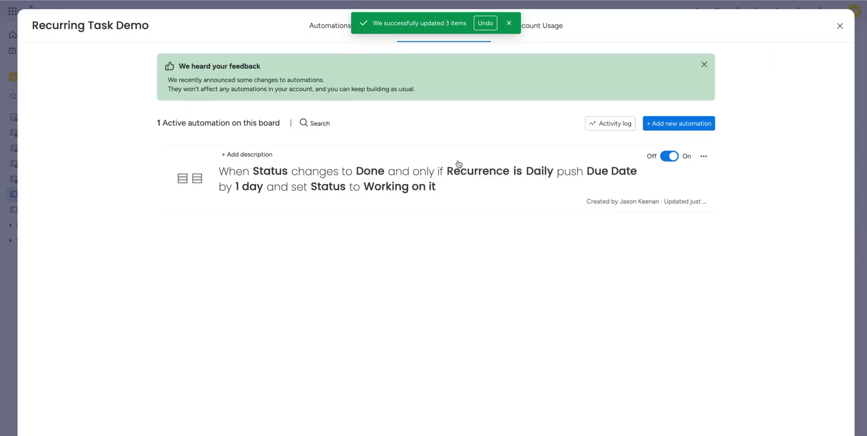
left_click(704, 156)
left_click(635, 187)
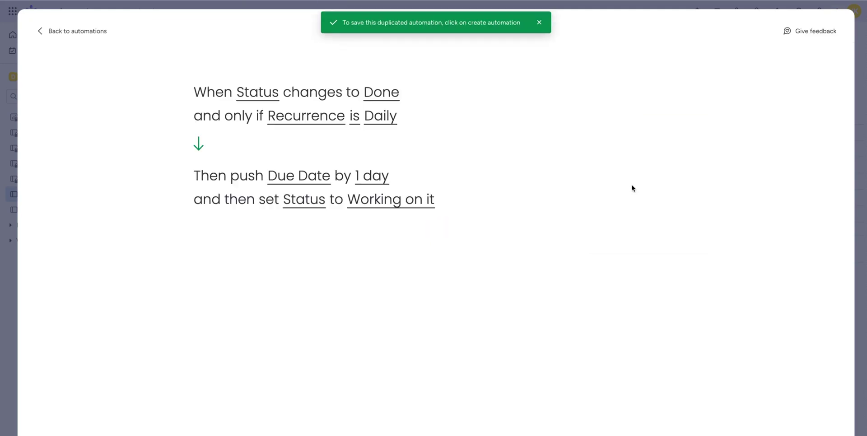
left_click(381, 119)
left_click(382, 169)
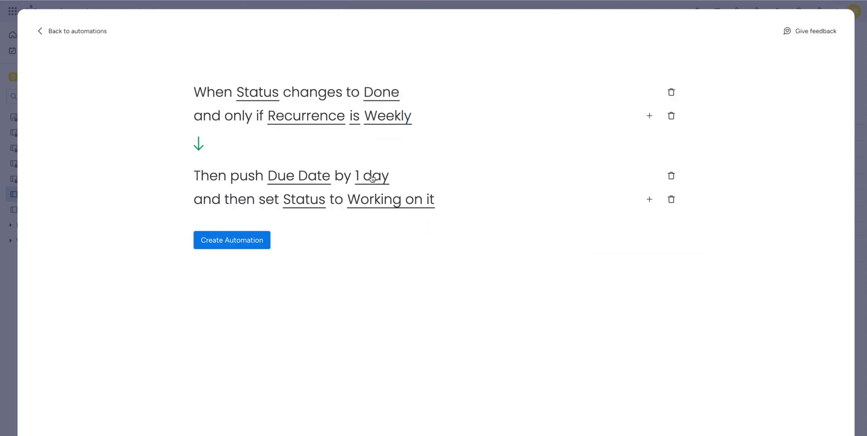
left_click(372, 177)
left_click(409, 209)
left_click(397, 248)
left_click(463, 209)
left_click(234, 243)
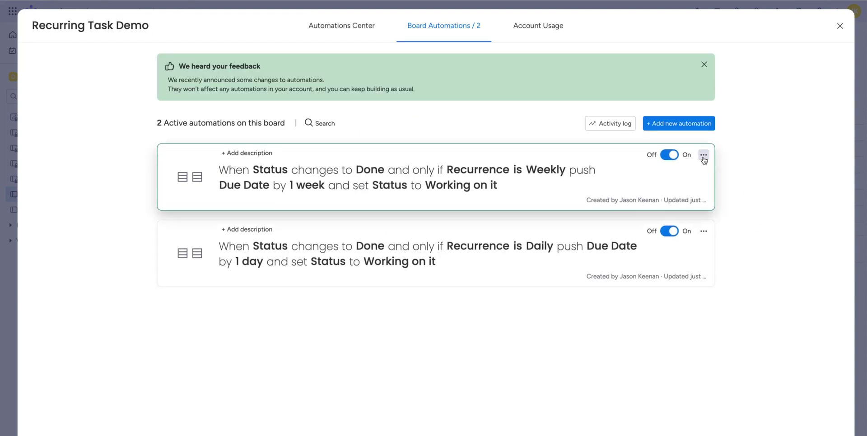
Step: Duplicate the Weekly automation into a Monthly version that pushes Due Date by 1 month
left_click(703, 156)
left_click(639, 188)
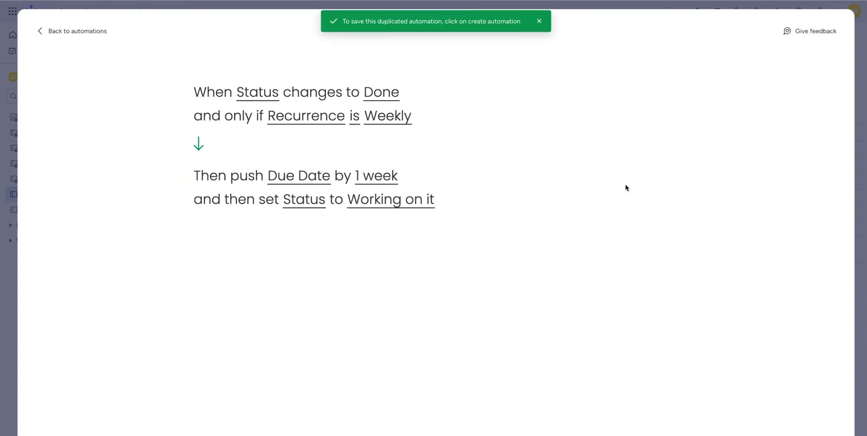
left_click(374, 117)
left_click(384, 190)
left_click(387, 176)
left_click(410, 212)
left_click(404, 232)
left_click(461, 208)
left_click(237, 247)
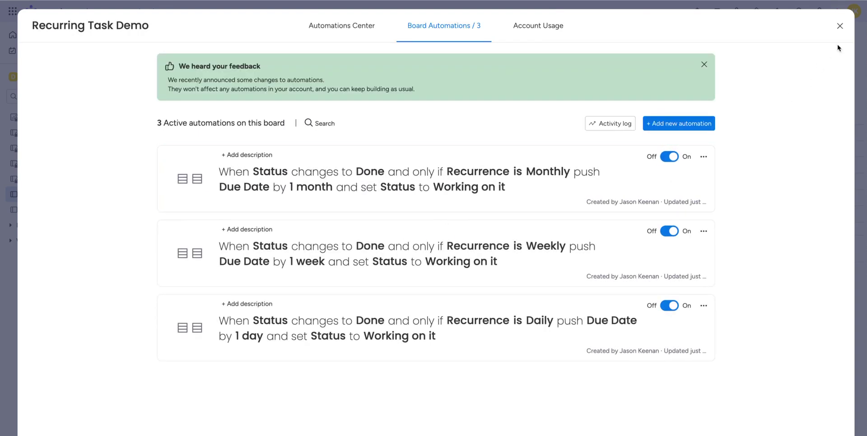
Step: Close the Automations window and set Task 1, Task 2 and Task 3 to Done
left_click(841, 27)
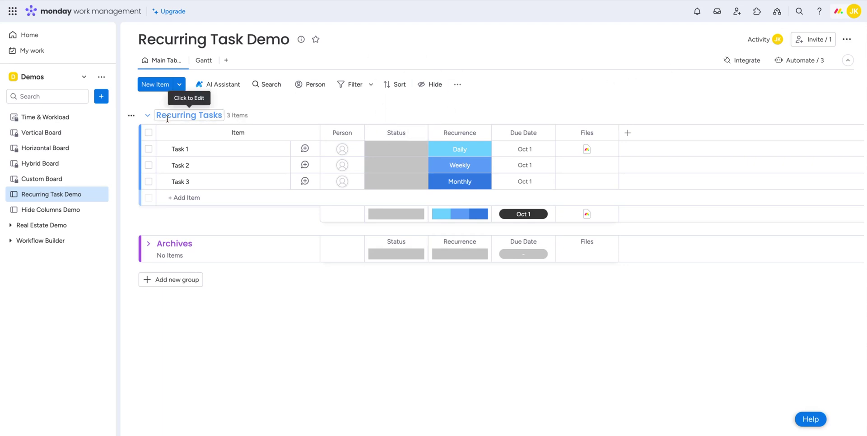
left_click(402, 154)
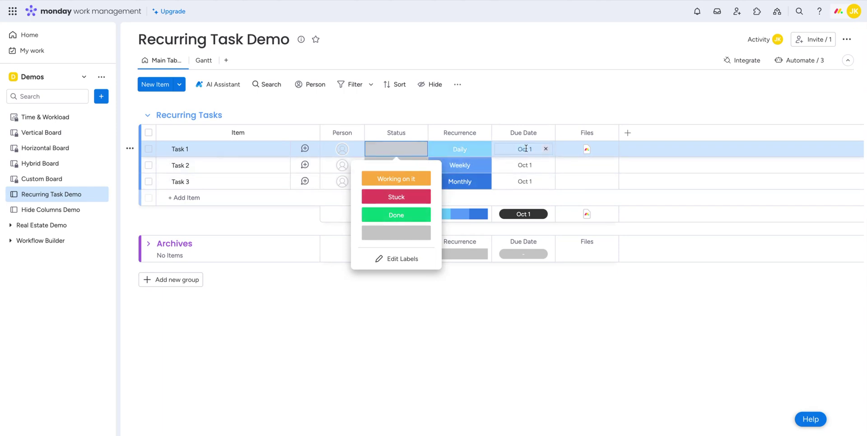
left_click(397, 216)
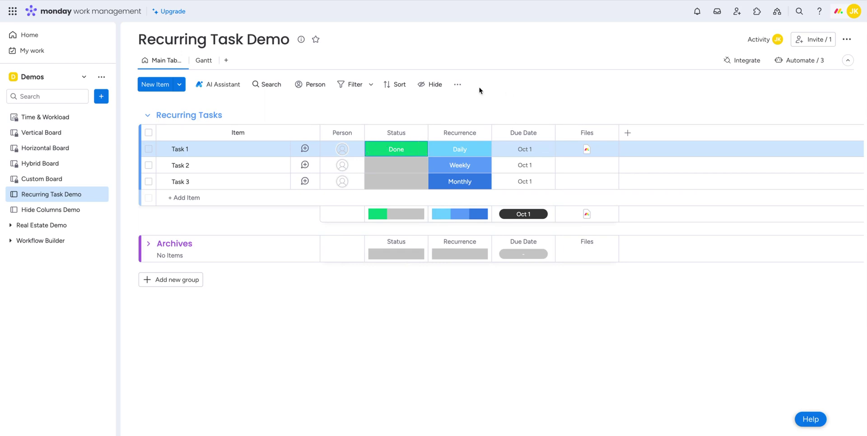
left_click(402, 170)
left_click(397, 230)
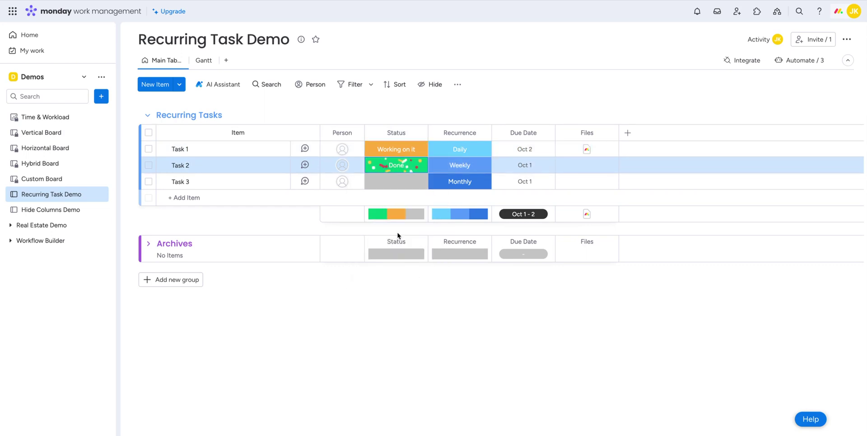
left_click(397, 183)
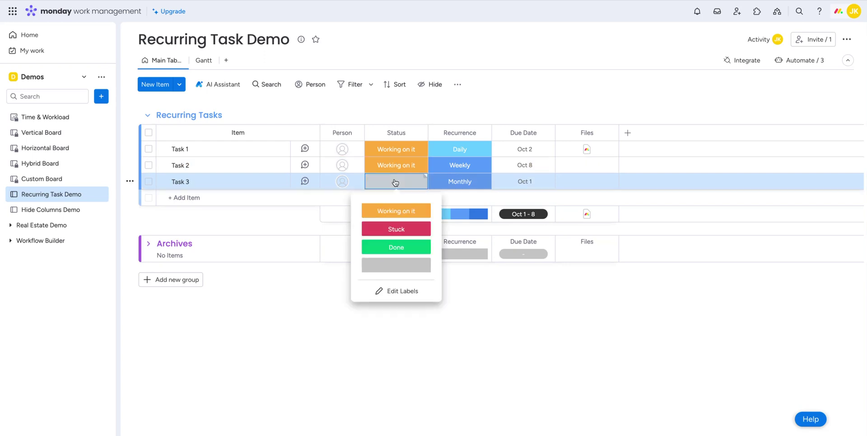
left_click(388, 248)
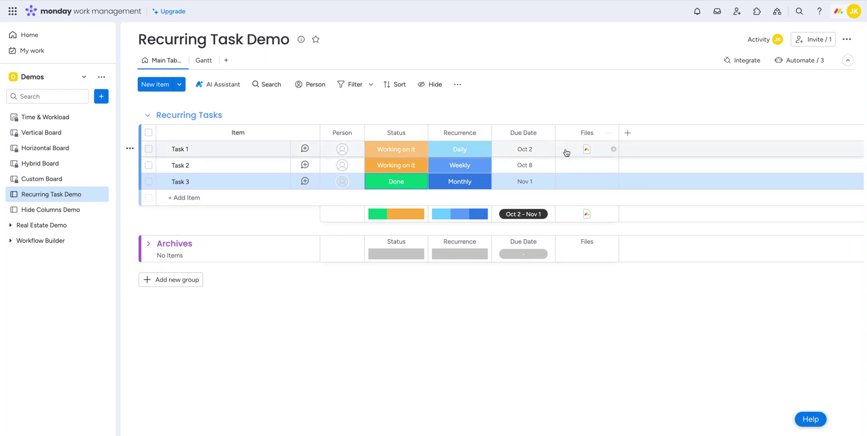
left_click(305, 150)
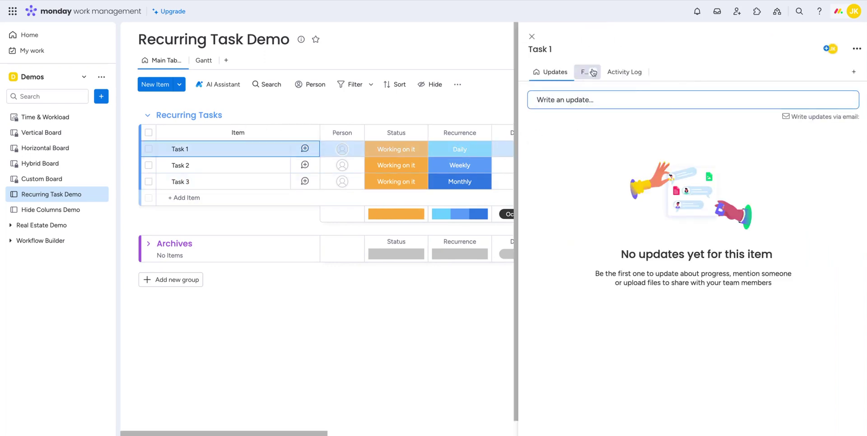
key("Escape")
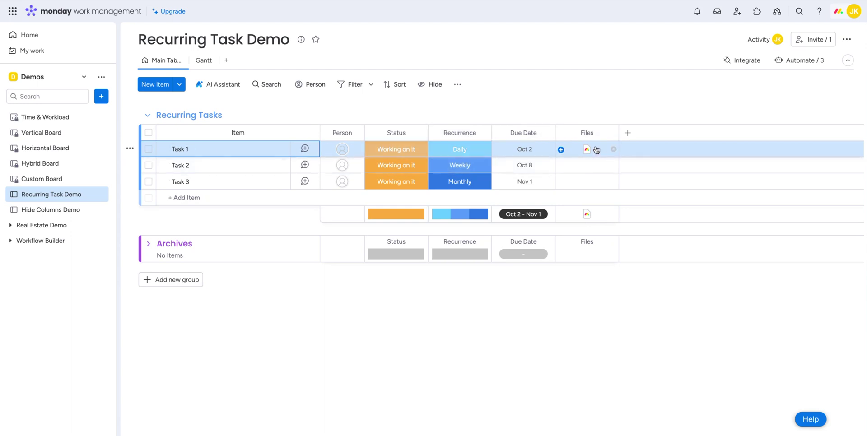
mouse_move(586, 152)
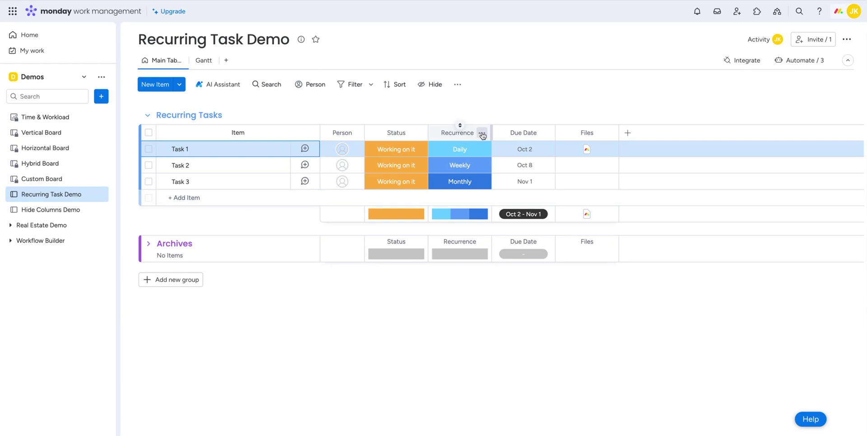
Step: Uncheck Recurrence in the board's Hide column list
left_click(429, 85)
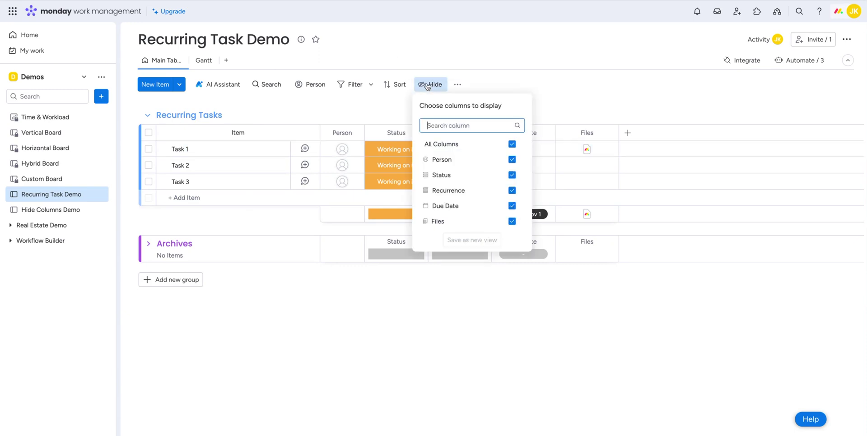
left_click(512, 190)
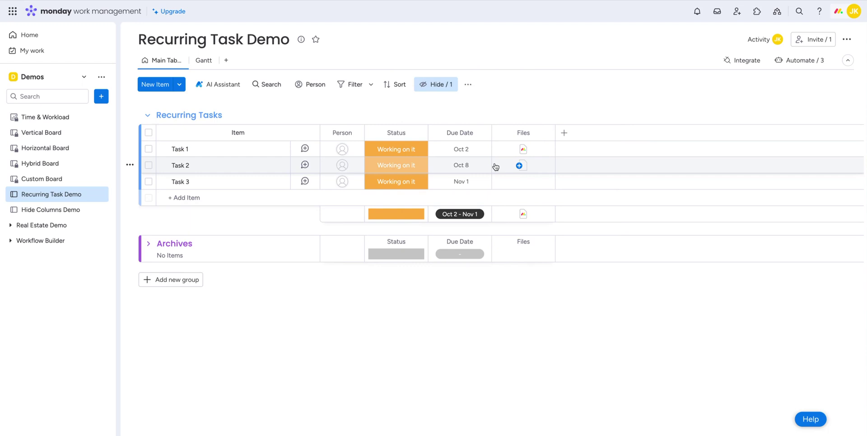